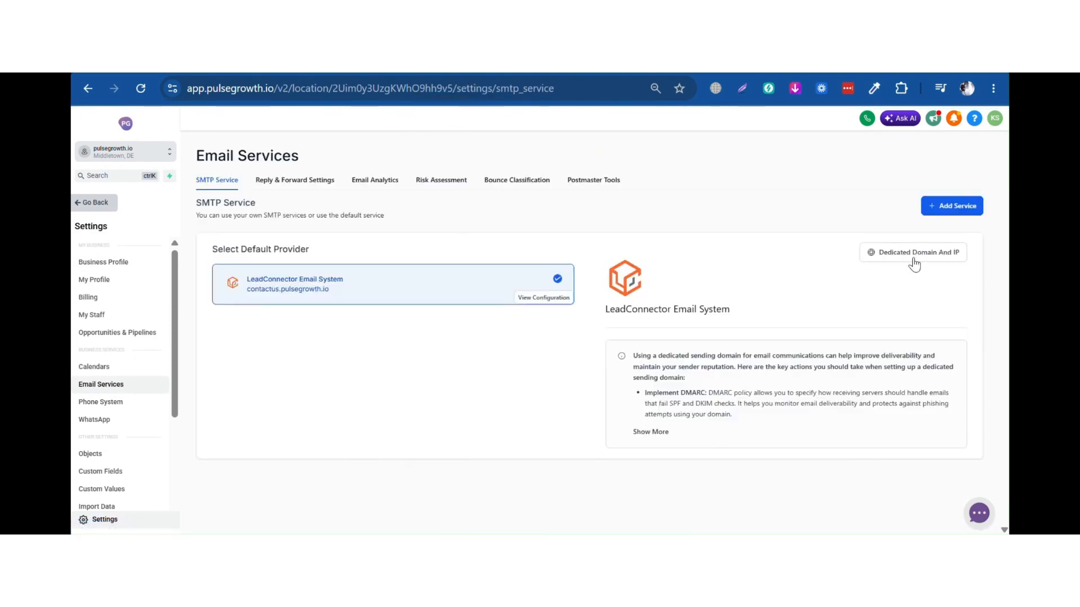
Open the Dedicated Domain And IP page from SMTP Service and begin adding a new domain
left_click(937, 253)
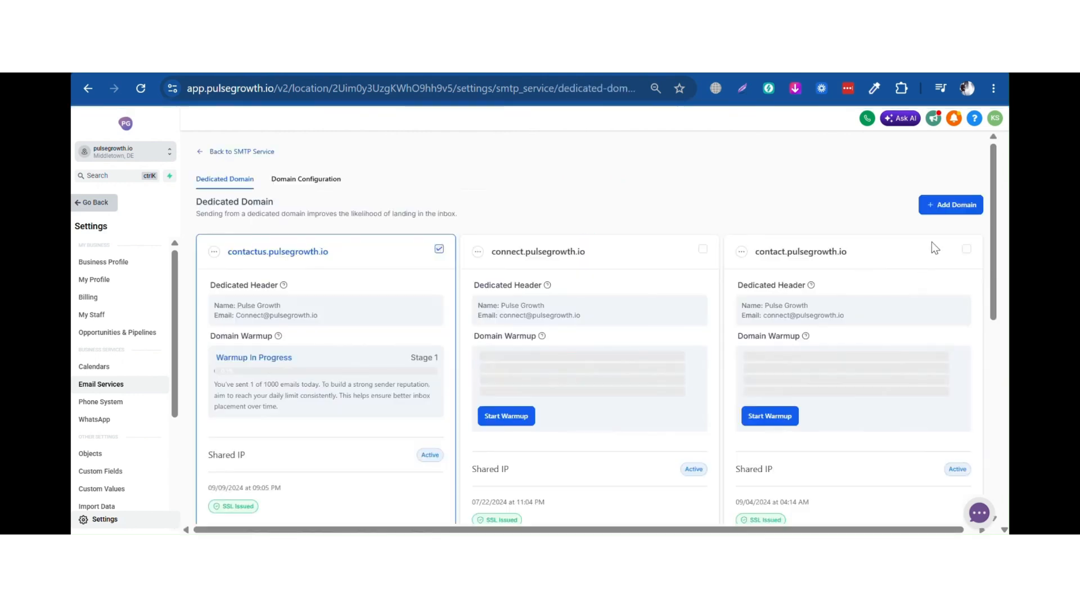
left_click(949, 206)
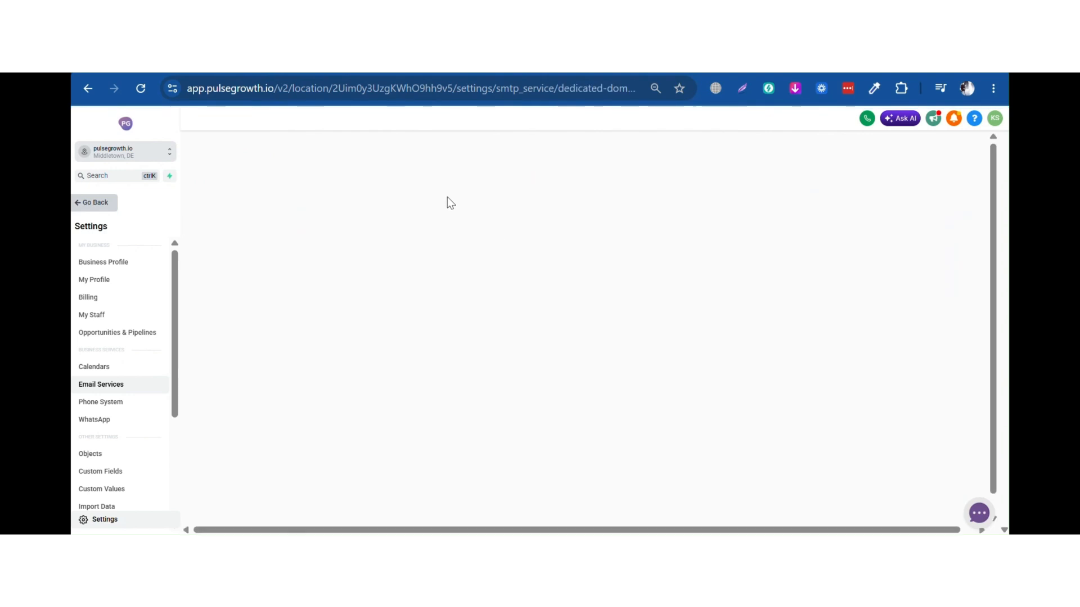
Add hello.pulsegrowth.io as a dedicated sending domain via Add & Verify and continue to connect it
left_click(302, 246)
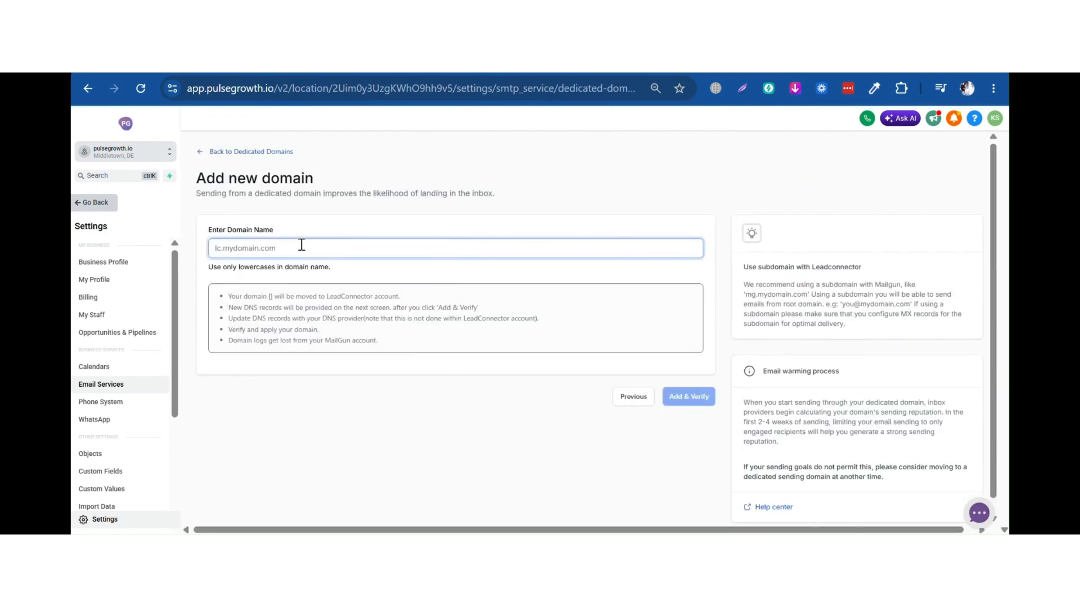
type("hello.pulsegrowth.io")
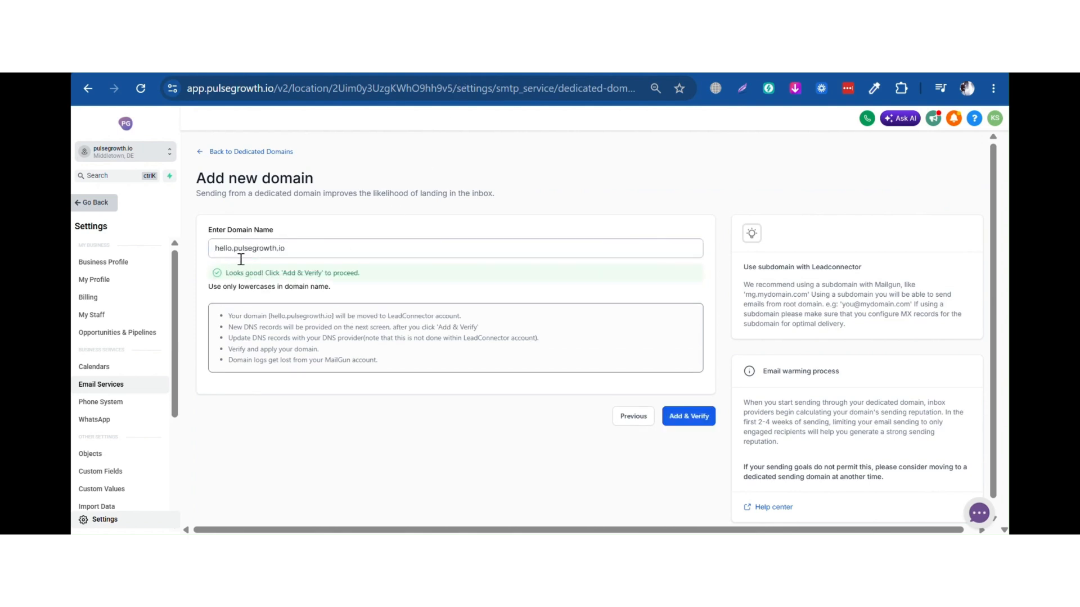
left_click(549, 338)
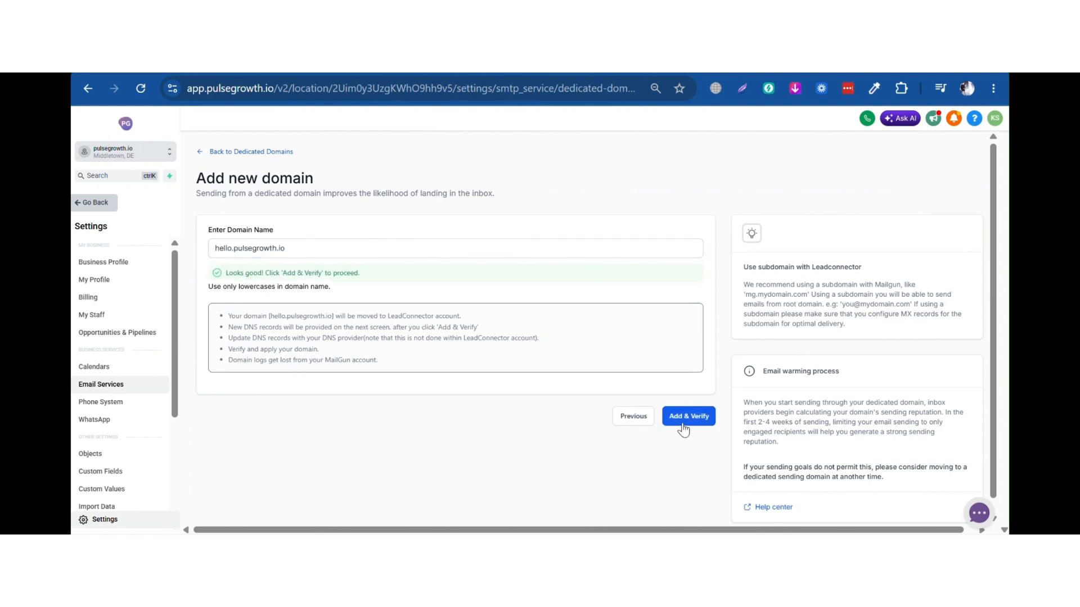
left_click(682, 427)
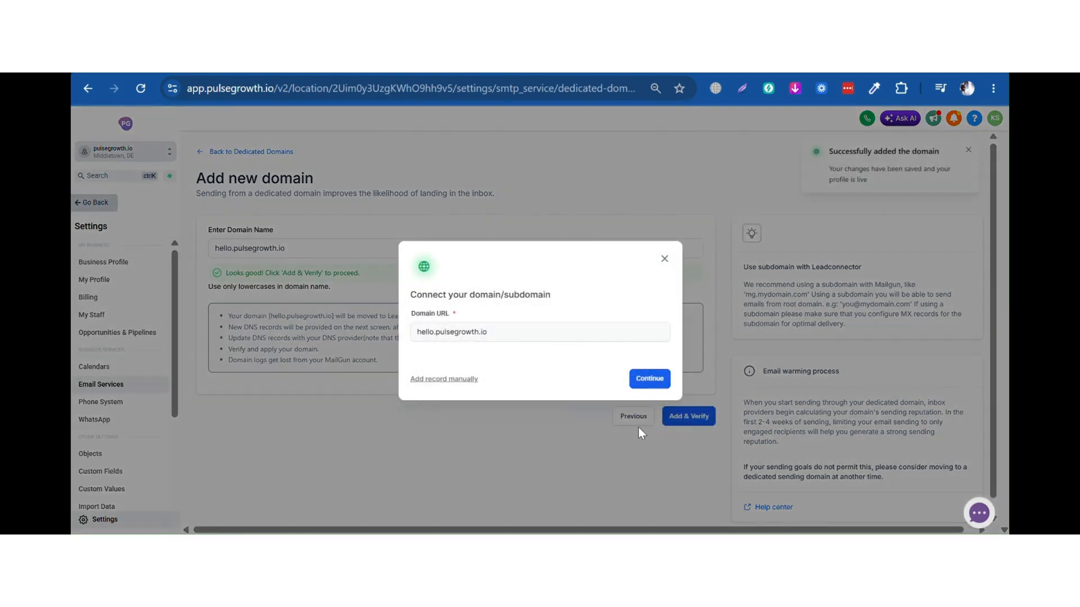
left_click(646, 381)
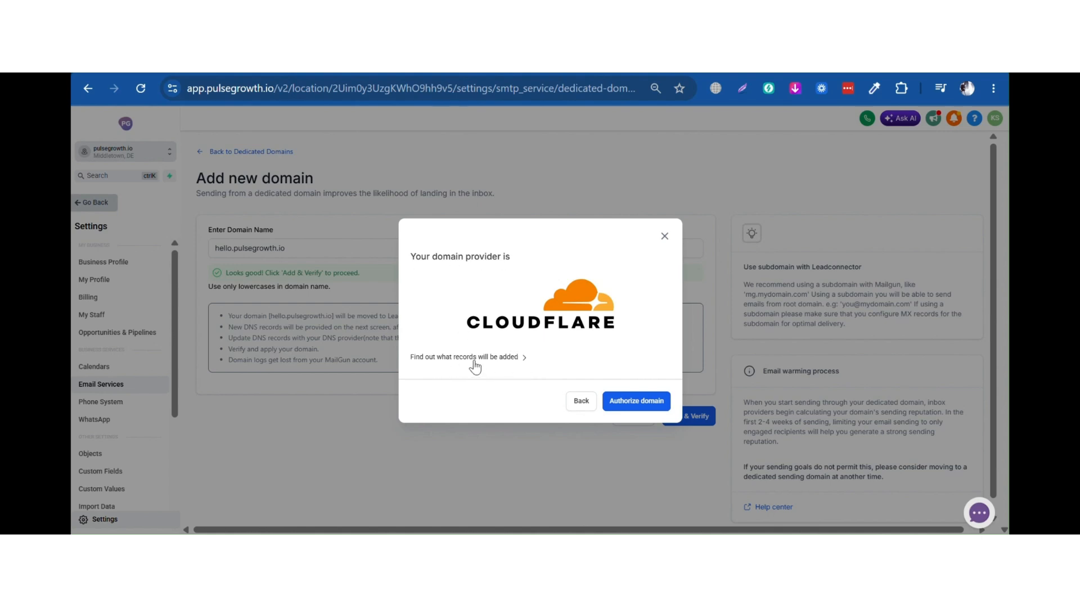
Review the DNS records to be added, then authorize Cloudflare to add them
left_click(516, 357)
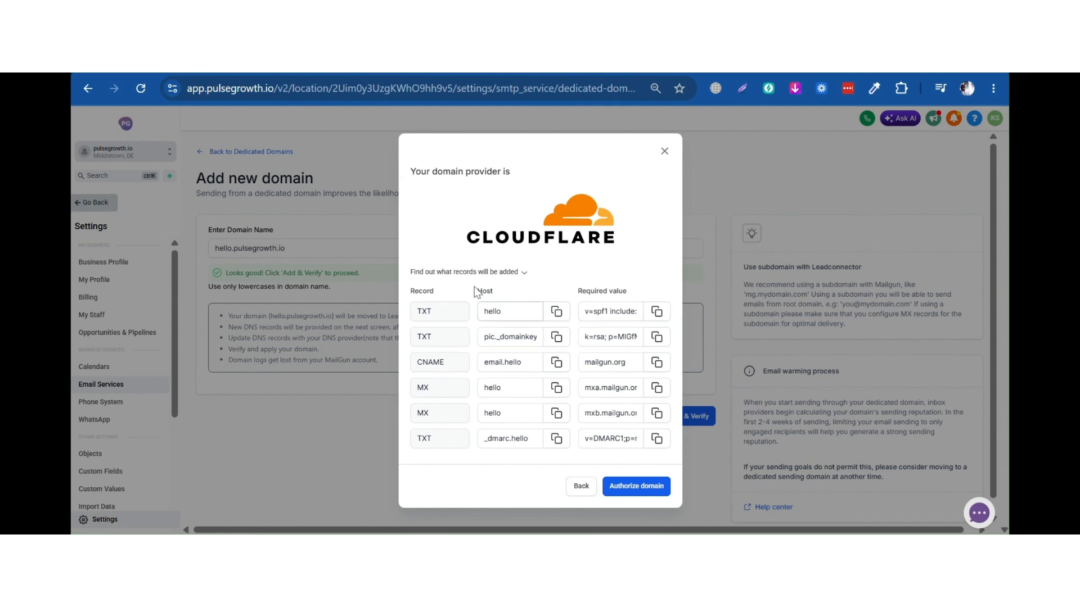
left_click(637, 324)
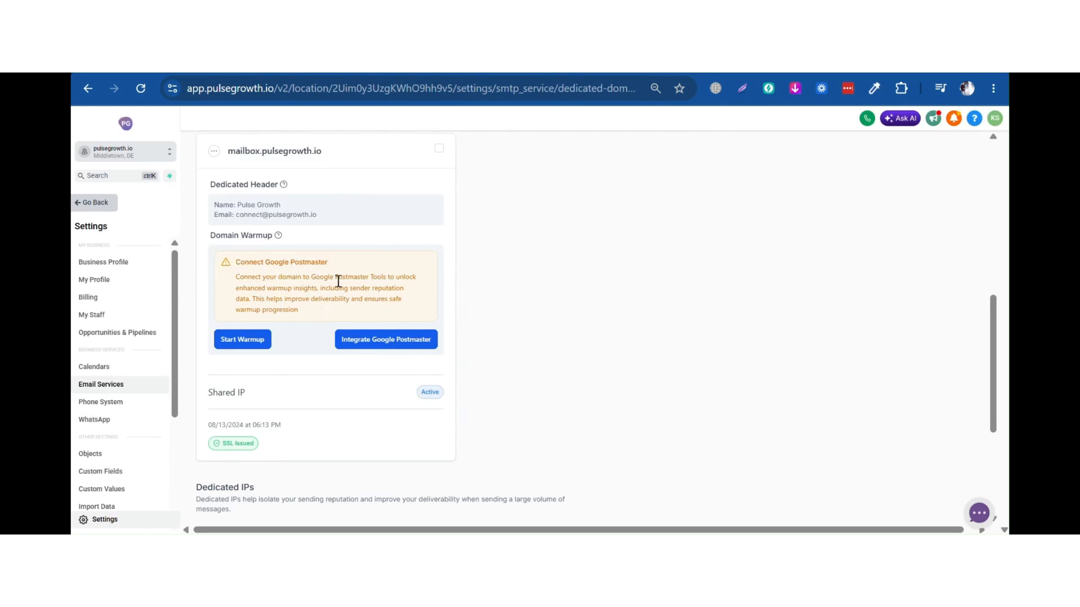
Start warmup for mailbox.pulsegrowth.io and check its Stage 1 target of 1000 emails daily
left_click(259, 350)
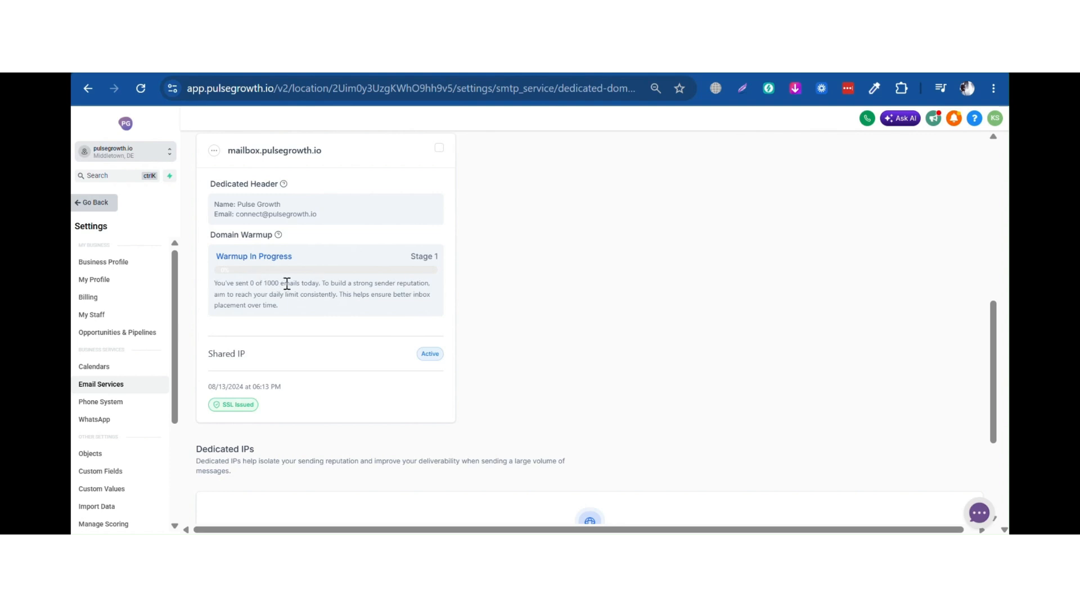
mouse_move(268, 282)
left_mouse_down()
mouse_move(318, 294)
mouse_move(260, 285)
mouse_move(280, 283)
left_mouse_up()
left_click(460, 77)
left_click(336, 310)
Change the mailbox.pulsegrowth.io dedicated header's sender email to the reply@ address
left_click(214, 152)
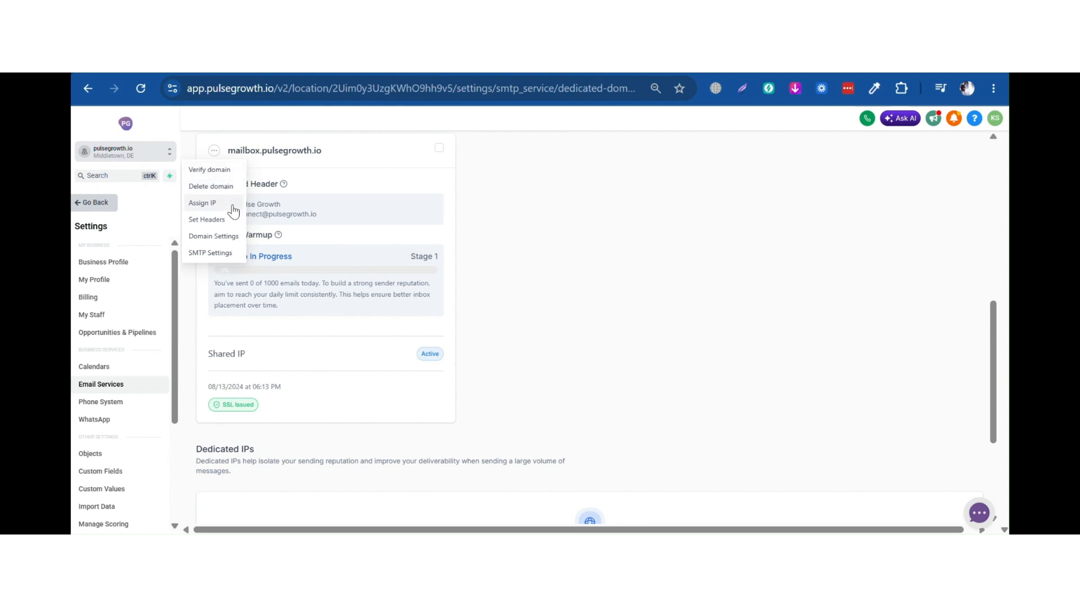
left_click(207, 220)
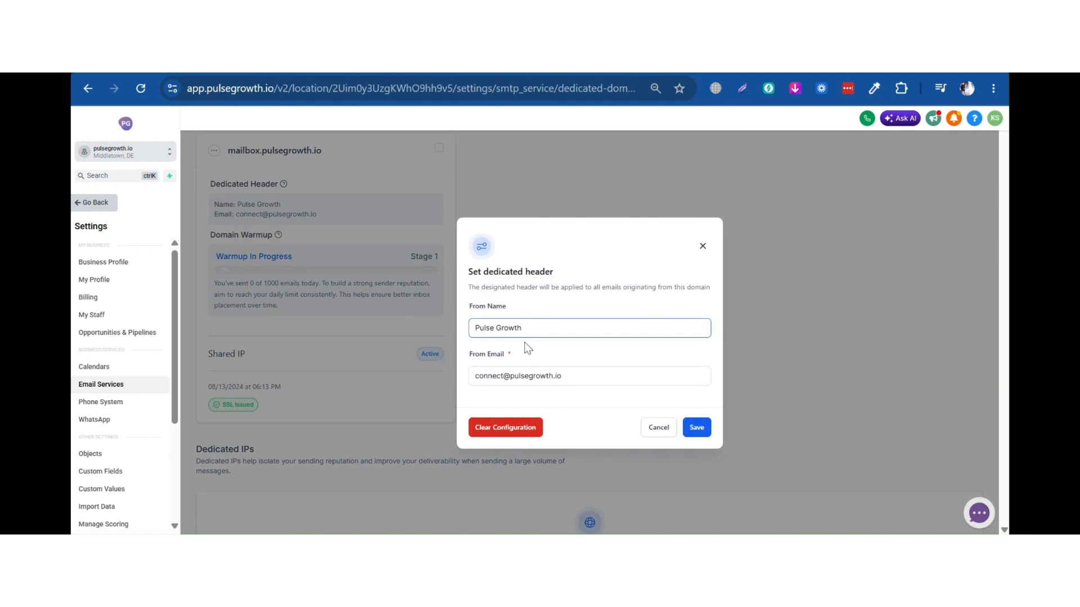
left_click(521, 373)
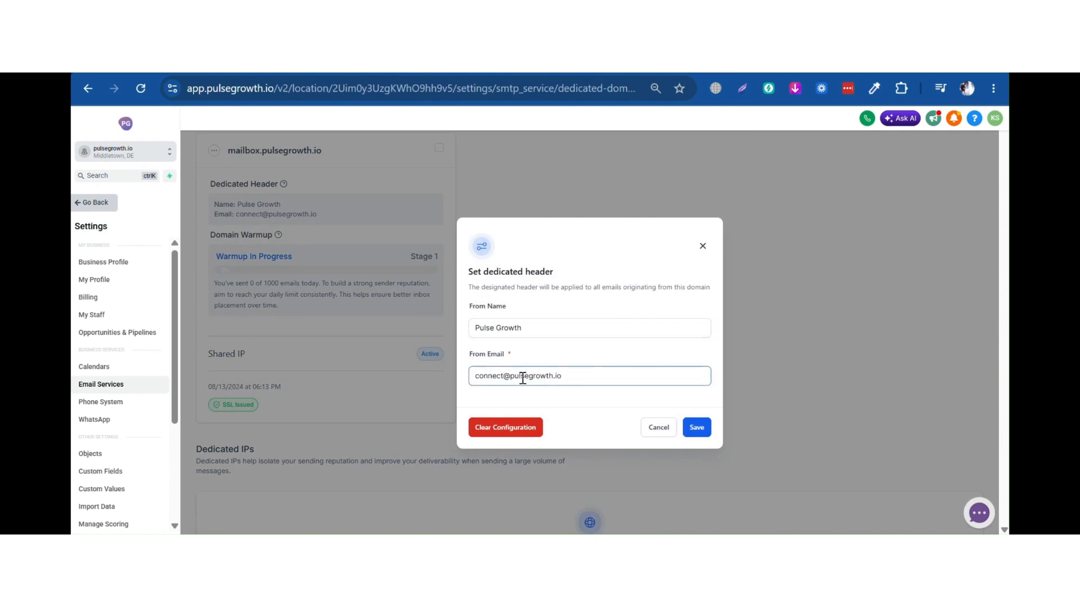
left_click_drag(503, 375, 440, 375)
type("hello")
key("BackSpace")
key("BackSpace")
key("BackSpace")
key("BackSpace")
key("BackSpace")
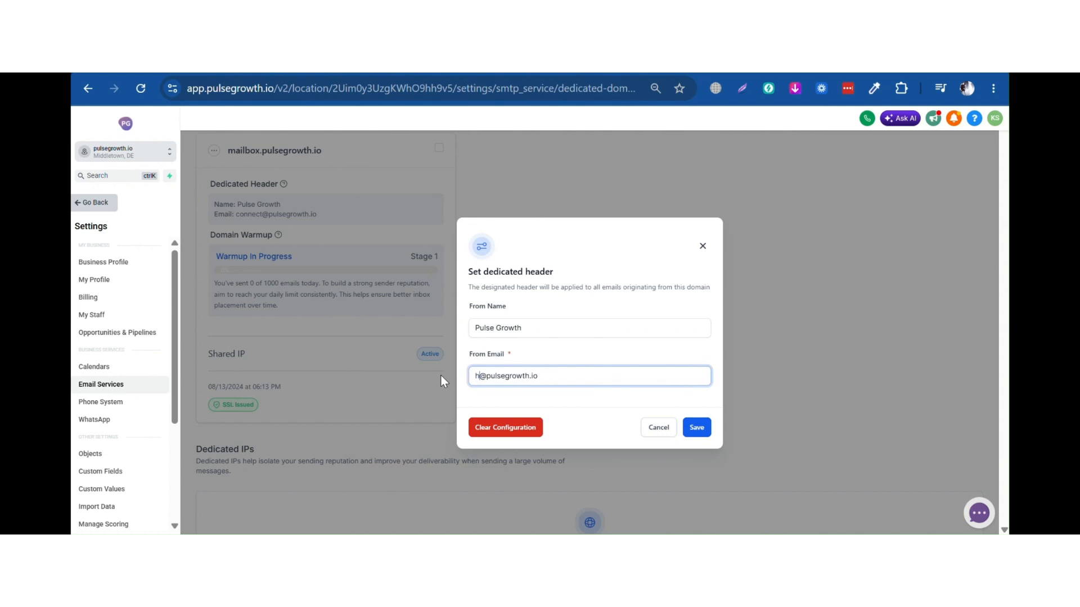
type("mailbox")
key("BackSpace")
key("BackSpace")
key("BackSpace")
key("BackSpace")
key("BackSpace")
key("BackSpace")
key("BackSpace")
left_click_drag(499, 377, 573, 370)
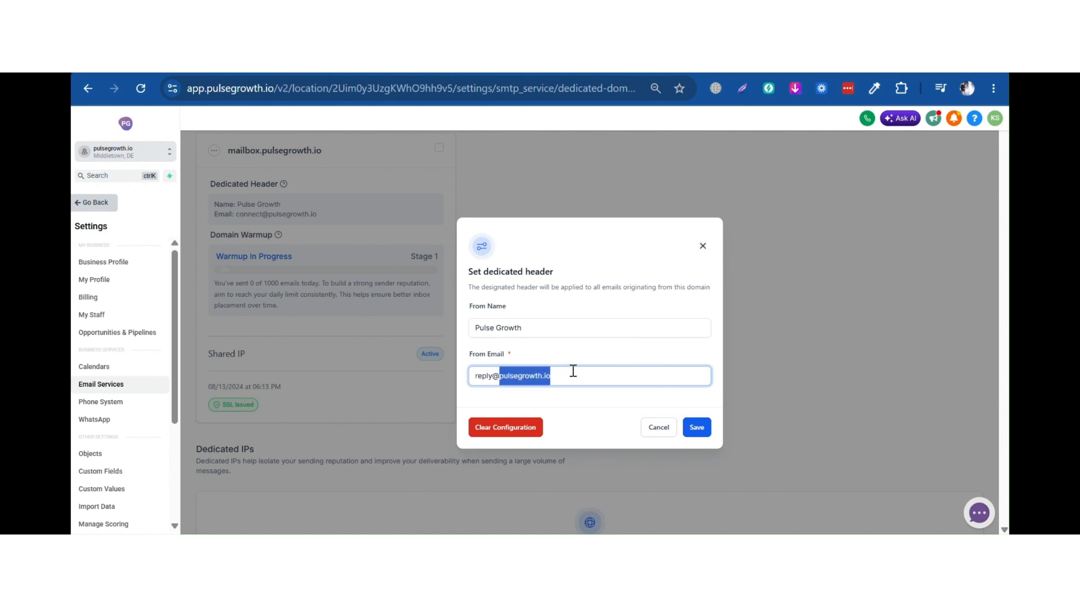
left_click(591, 370)
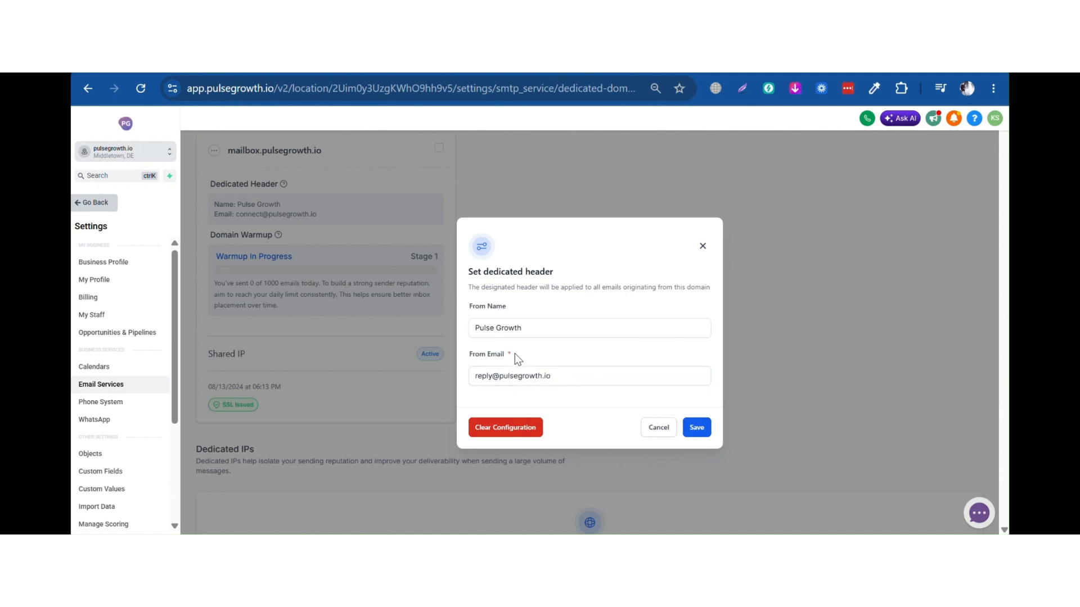
left_click(539, 376)
Save the dedicated header settings and verify the mailbox card
left_click(695, 428)
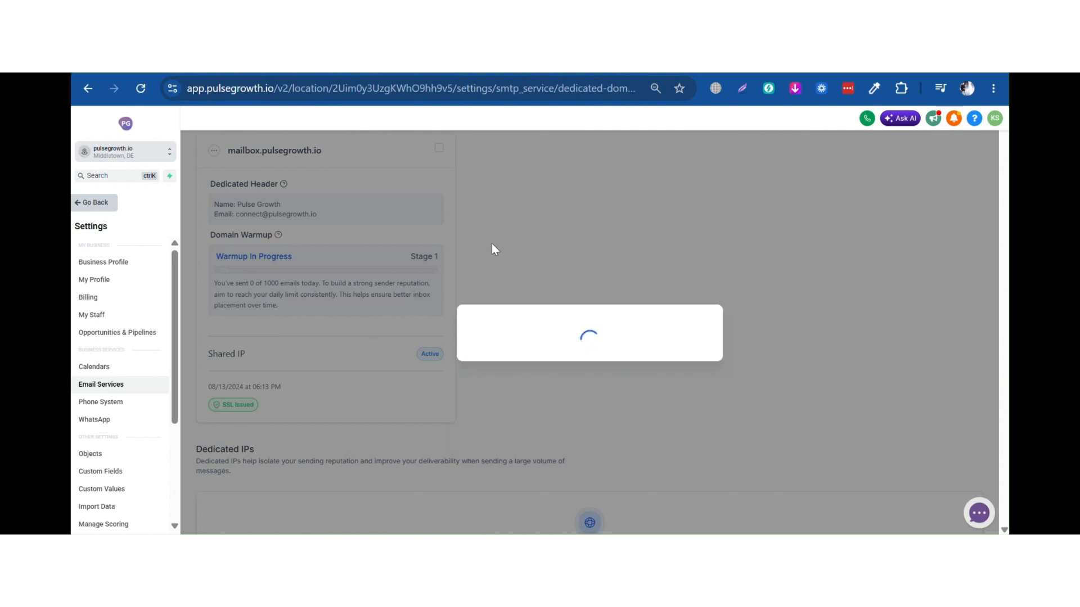
scroll(406, 289, "down", 5)
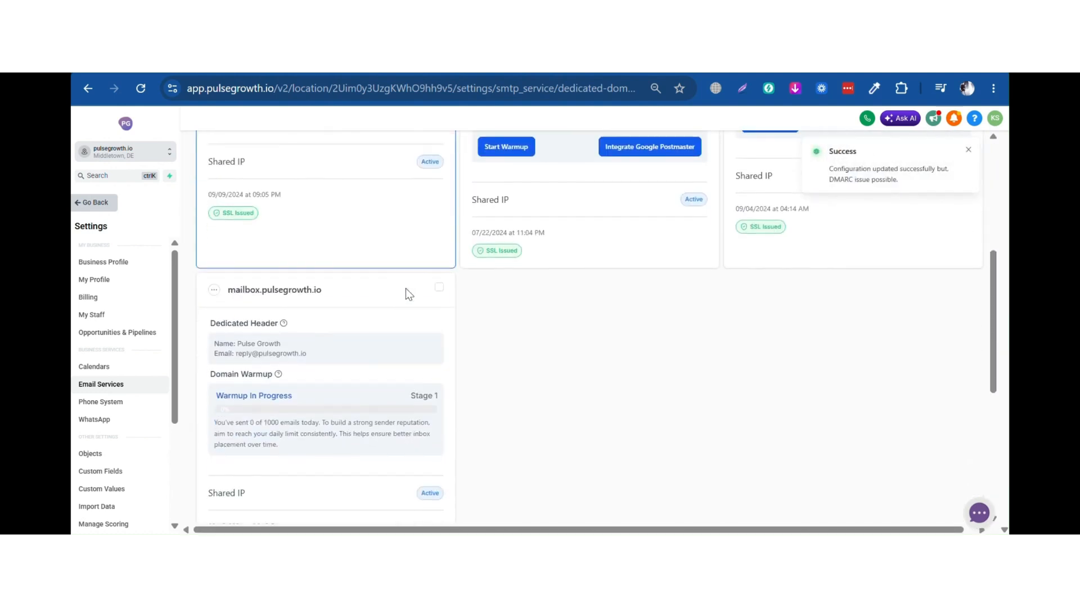
scroll(406, 288, "down", 3)
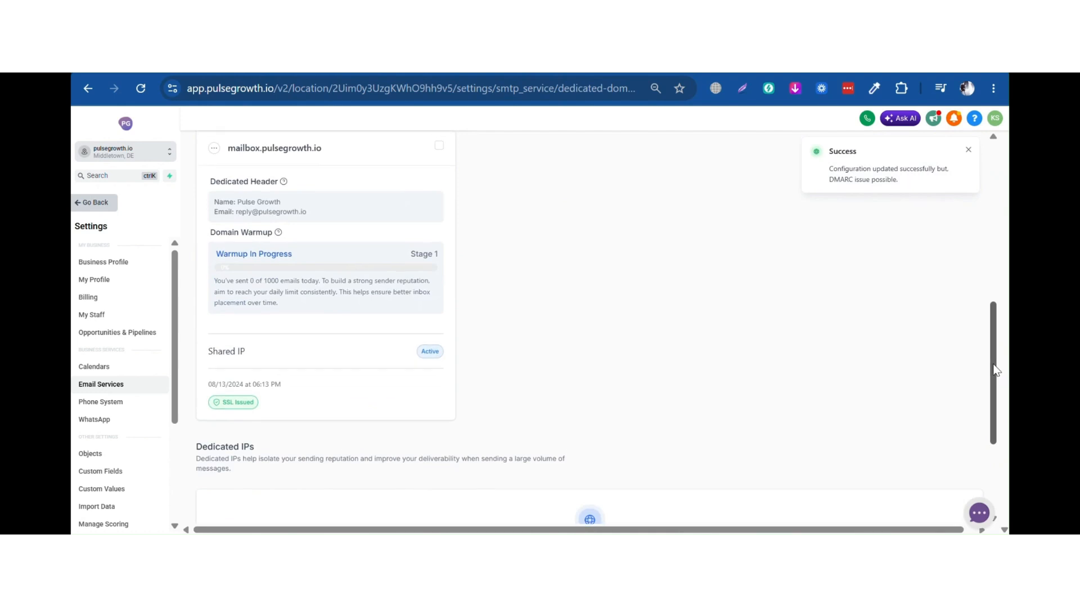
left_click_drag(996, 371, 995, 367)
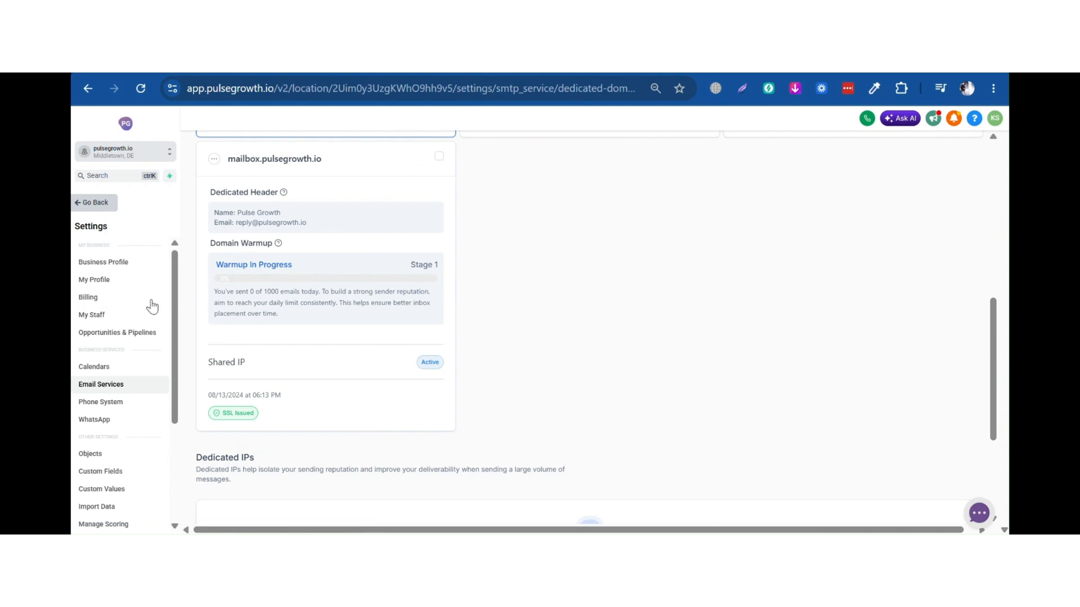
left_click(126, 281)
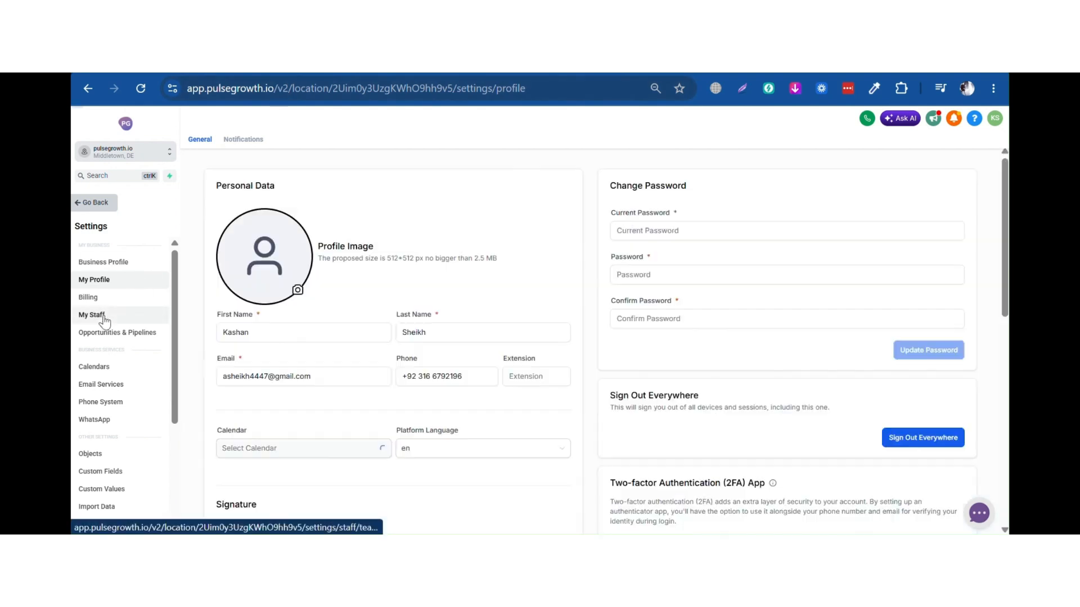
In My Staff, edit the account-admin user and show their Notification Settings
left_click(103, 317)
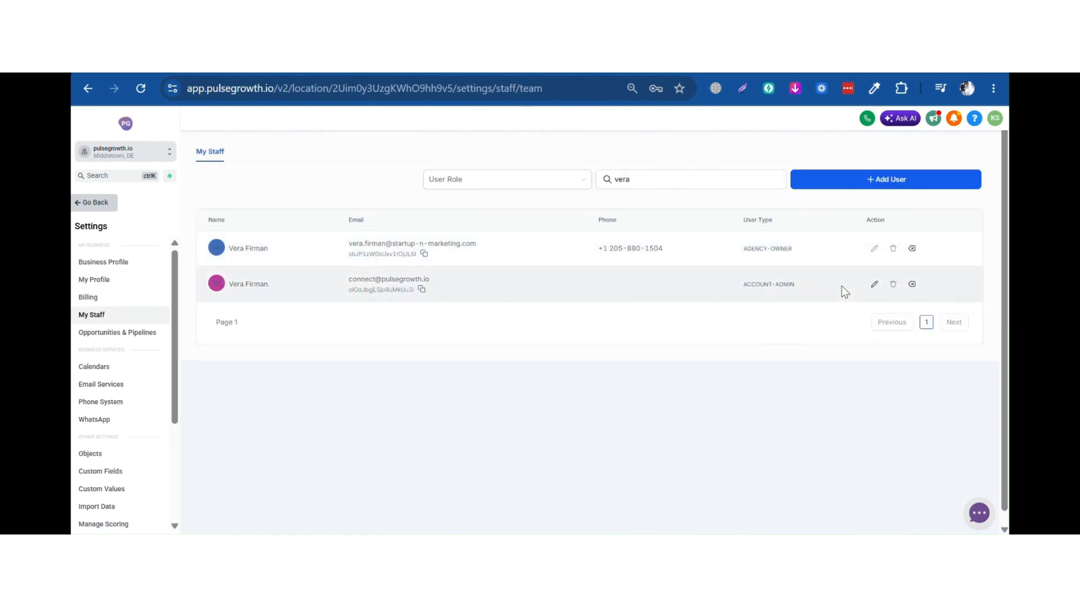
left_click(874, 285)
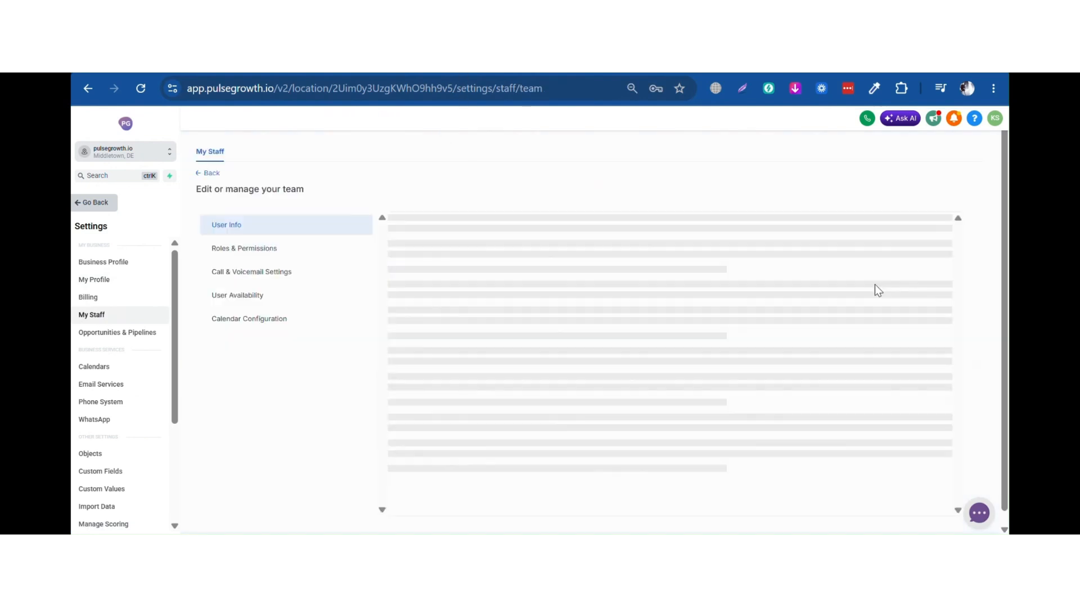
left_click(239, 349)
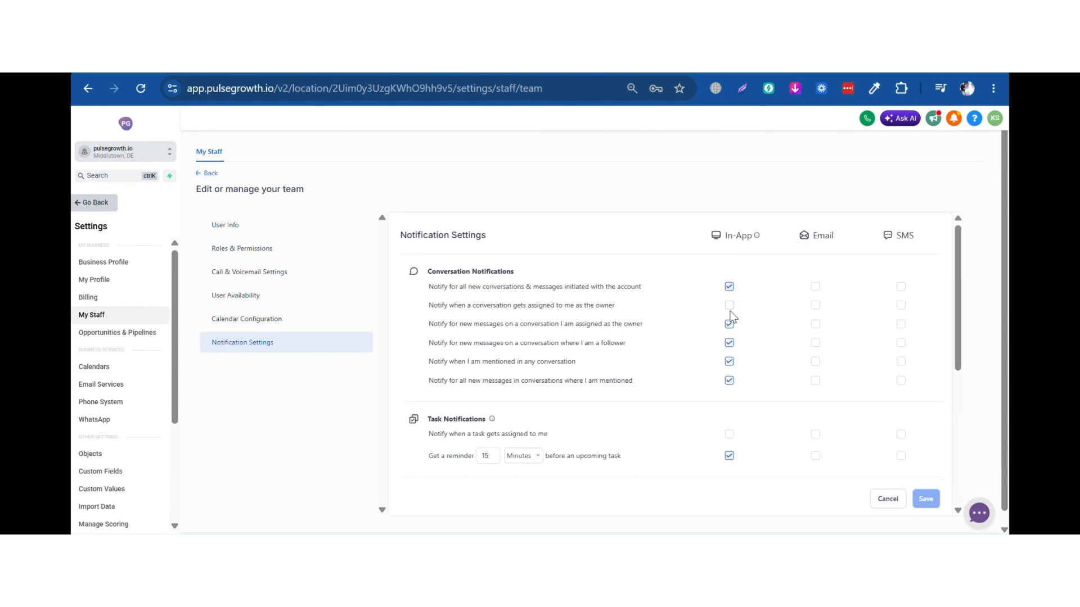
Enable Email alerts for all new conversations and for conversations assigned as owner
scroll(725, 337, "down", 5)
scroll(596, 293, "down", 1)
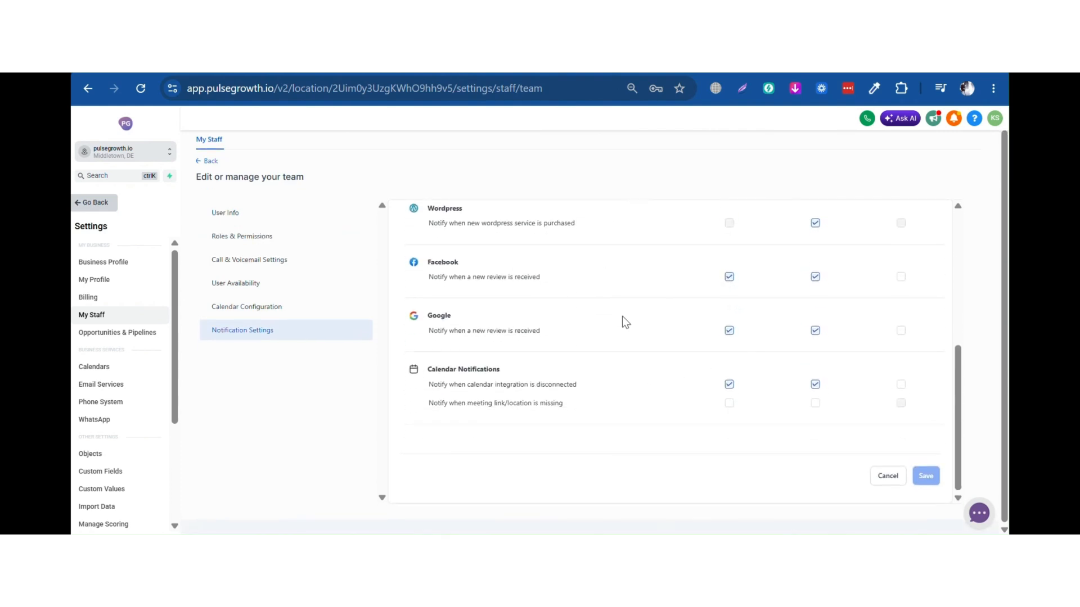
scroll(658, 370, "up", 8)
scroll(726, 383, "up", 1)
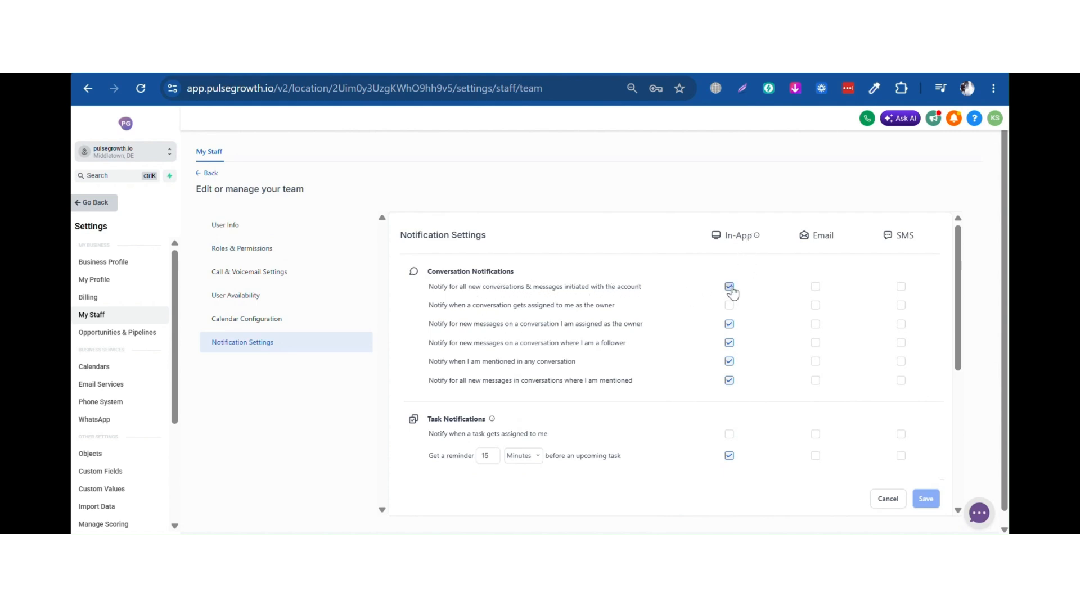
left_click(815, 289)
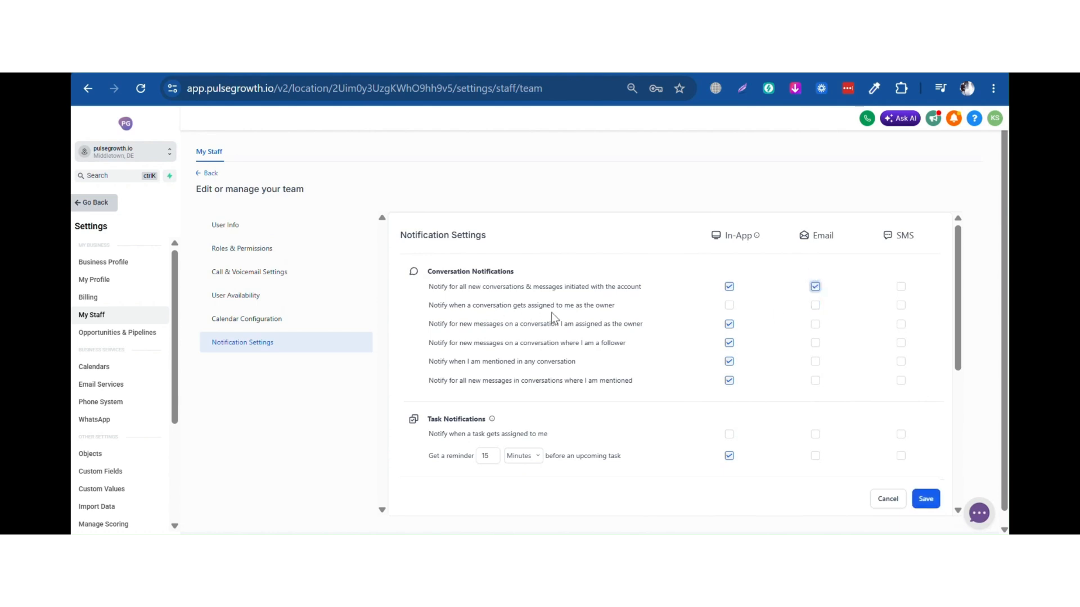
left_click(815, 305)
Review the remaining notification sections, including Calendar Notifications and the missing meeting link alert
scroll(652, 351, "down", 3)
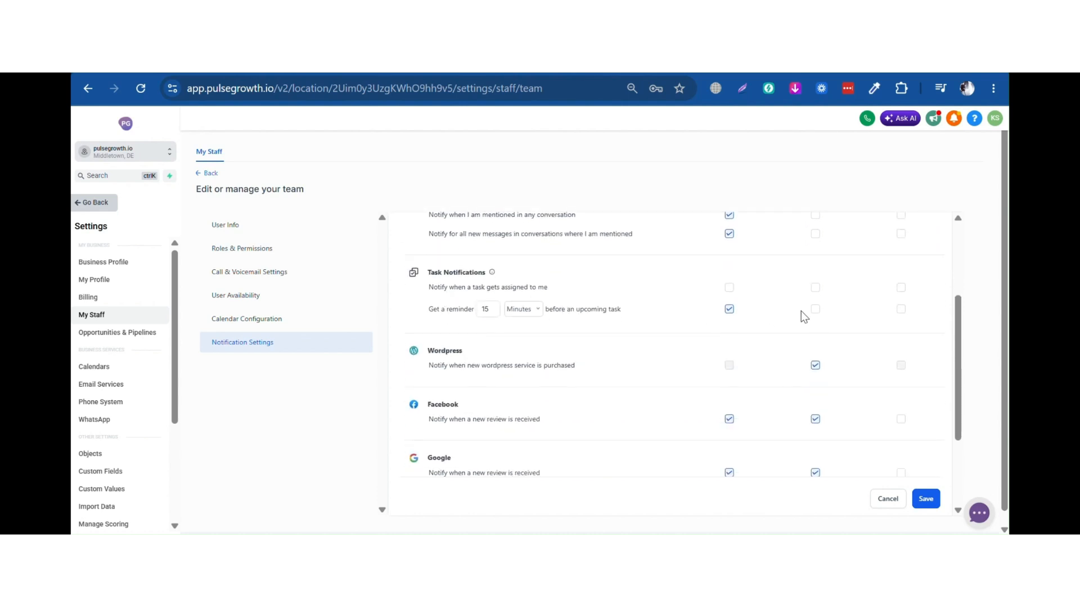
scroll(454, 281, "down", 2)
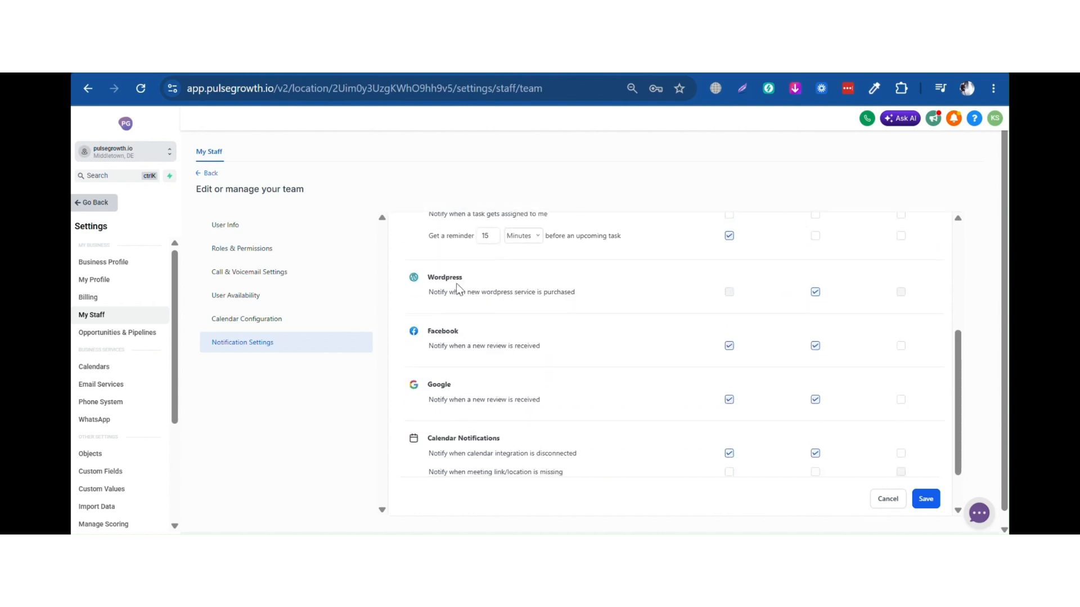
scroll(555, 294, "down", 2)
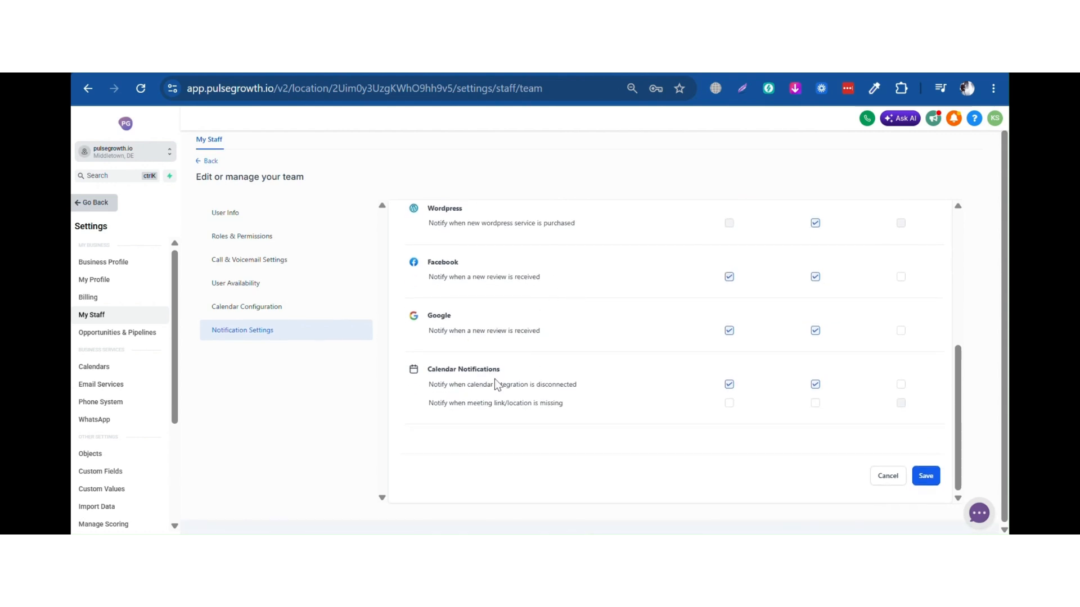
left_click_drag(508, 376, 427, 372)
left_click(450, 369)
left_click_drag(431, 404, 575, 403)
left_click(575, 402)
scroll(633, 421, "up", 3)
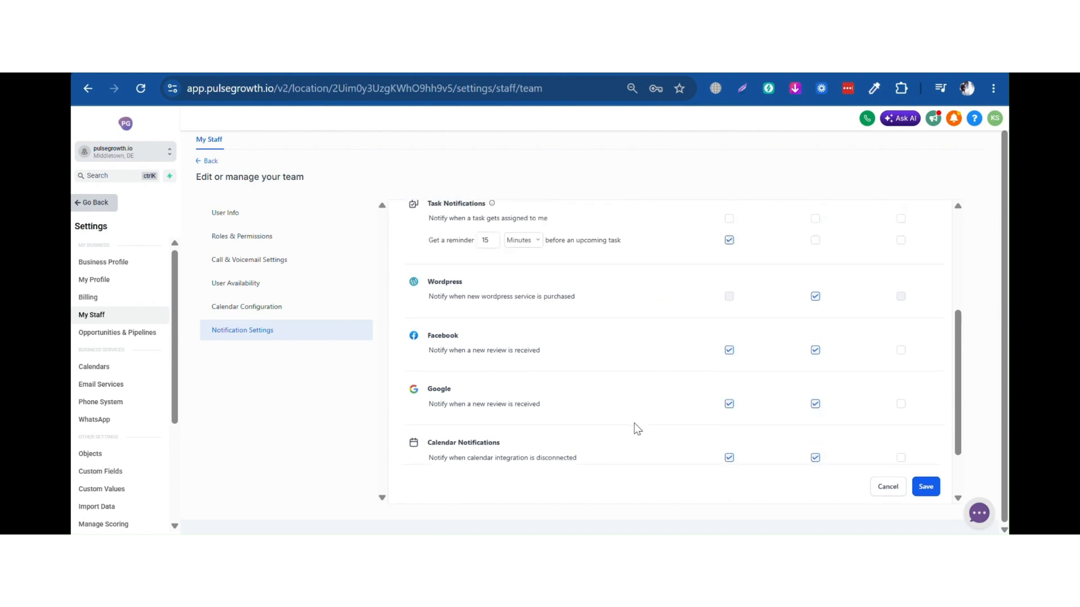
scroll(597, 335, "up", 2)
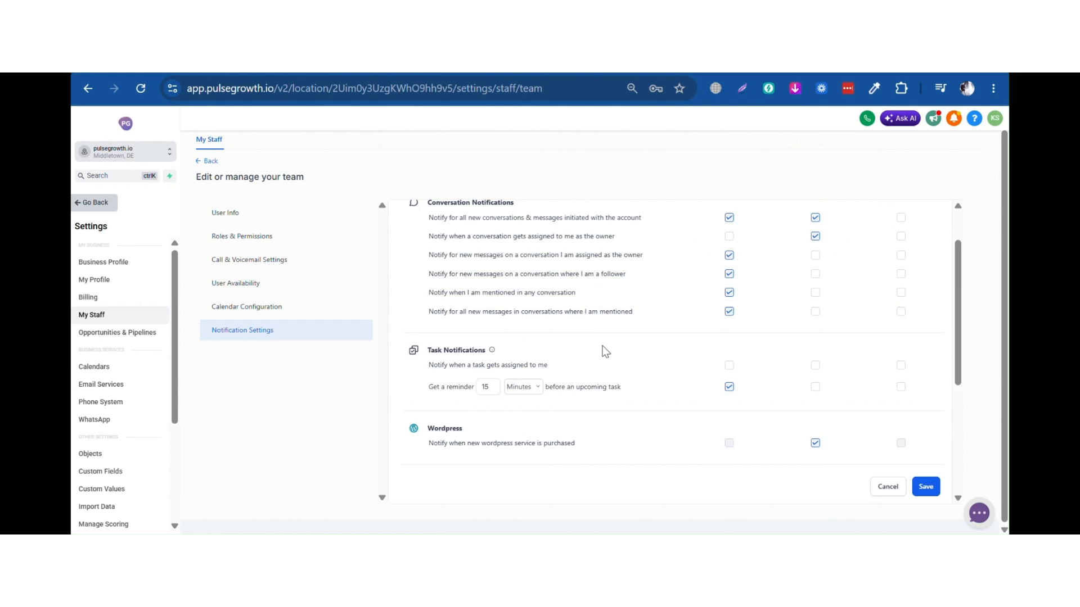
scroll(566, 340, "down", 2)
scroll(567, 346, "down", 4)
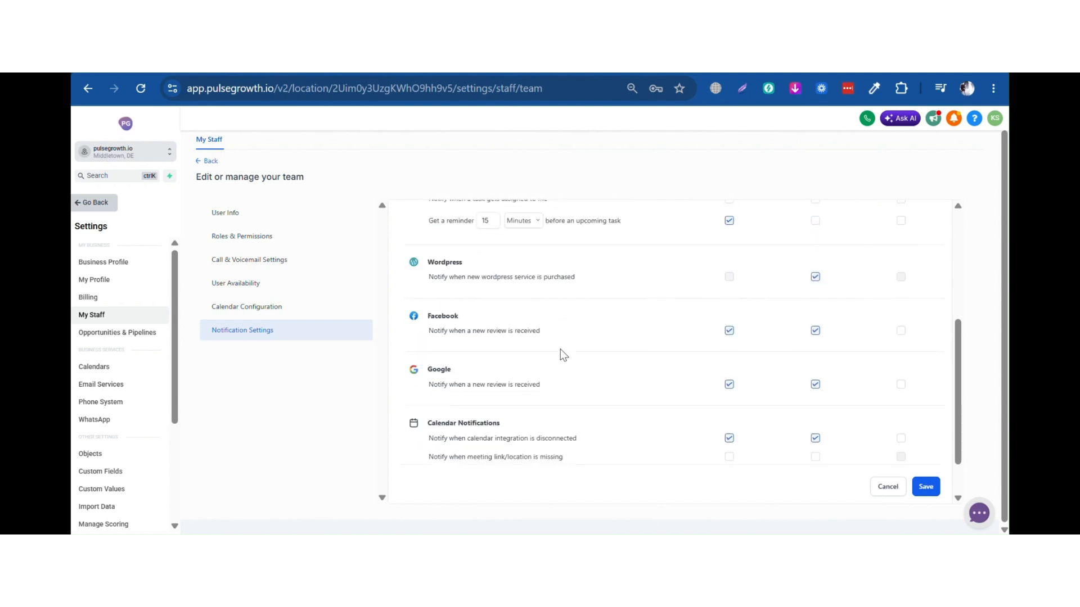